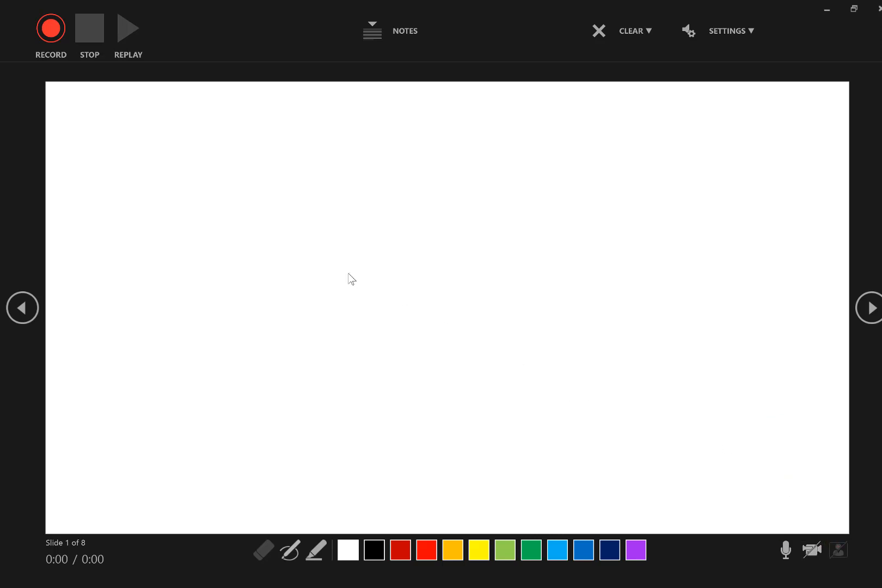
# Start recording the slide show and handwrite the multiplication 3 × 3 with its answer 9 in black ink on slide 2.
pyautogui.click(51, 30)
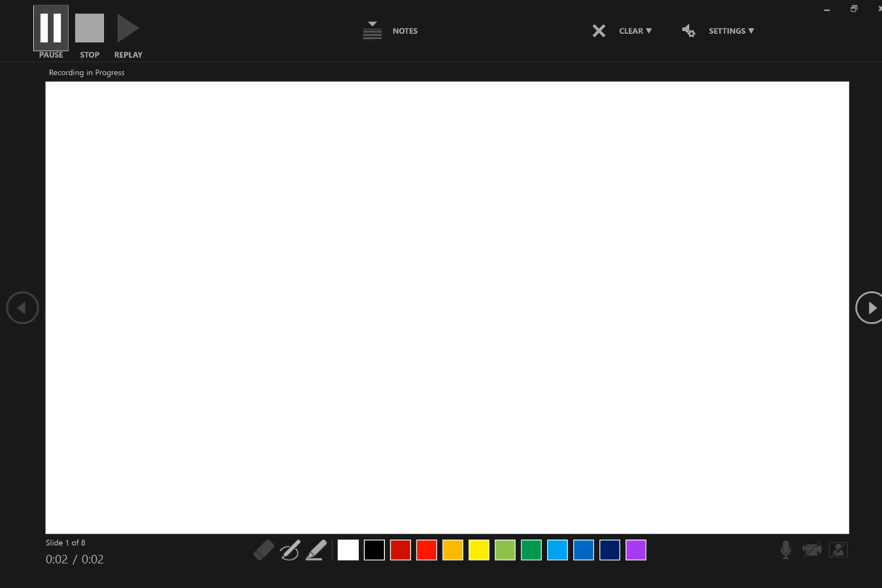
pyautogui.click(251, 193)
pyautogui.click(384, 545)
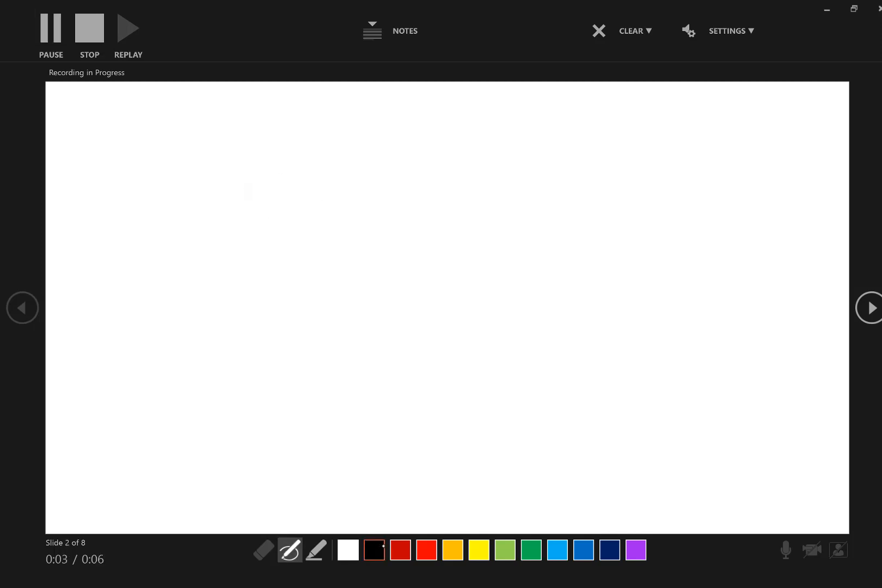
pyautogui.moveTo(251, 182)
pyautogui.mouseDown()
pyautogui.moveTo(321, 179)
pyautogui.moveTo(264, 222)
pyautogui.mouseUp()
pyautogui.moveTo(226, 276); pyautogui.dragTo(268, 248)
pyautogui.moveTo(238, 245); pyautogui.dragTo(274, 275)
pyautogui.moveTo(292, 234)
pyautogui.mouseDown()
pyautogui.moveTo(343, 256)
pyautogui.moveTo(300, 294)
pyautogui.mouseUp()
pyautogui.moveTo(252, 349); pyautogui.dragTo(383, 257)
pyautogui.moveTo(373, 301); pyautogui.dragTo(396, 354)
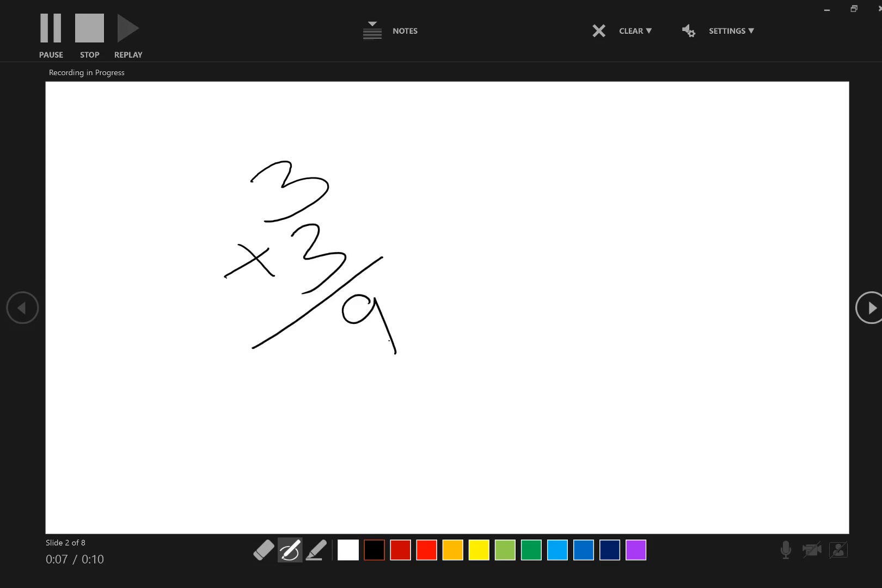
# Draw a curved green ink arrow beside the multiplication on slide 2.
pyautogui.click(531, 550)
pyautogui.moveTo(409, 161); pyautogui.dragTo(445, 290)
pyautogui.moveTo(457, 223); pyautogui.dragTo(508, 281)
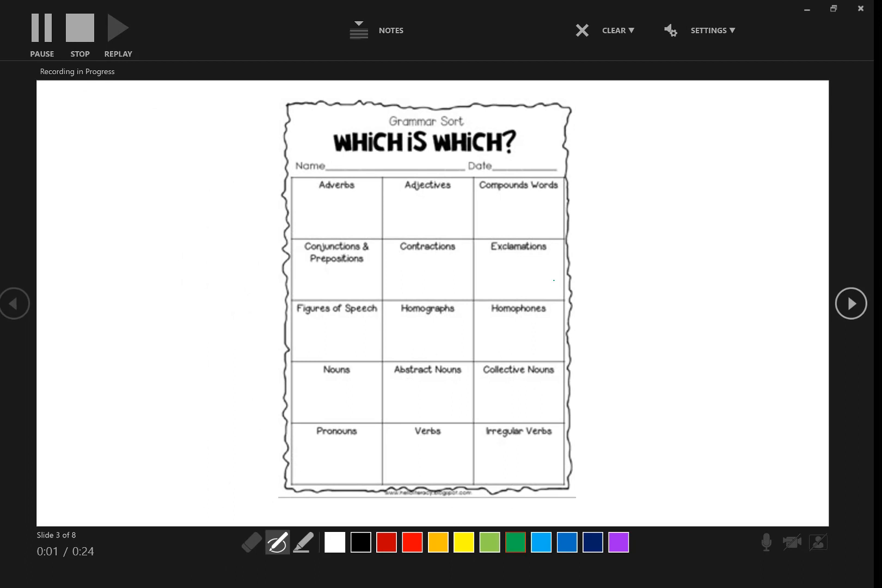
# Scribble in the Adverbs, Contractions and Verbs boxes of the grammar worksheet and draw a curved arrow to the Irregular Verbs box.
pyautogui.moveTo(306, 213)
pyautogui.mouseDown()
pyautogui.moveTo(349, 202)
pyautogui.moveTo(354, 215)
pyautogui.moveTo(326, 217)
pyautogui.mouseUp()
pyautogui.moveTo(412, 268); pyautogui.dragTo(451, 289)
pyautogui.moveTo(407, 447)
pyautogui.mouseDown()
pyautogui.moveTo(422, 456)
pyautogui.moveTo(461, 446)
pyautogui.moveTo(473, 462)
pyautogui.mouseUp()
pyautogui.moveTo(611, 243); pyautogui.dragTo(601, 449)
pyautogui.moveTo(609, 409); pyautogui.dragTo(619, 480)
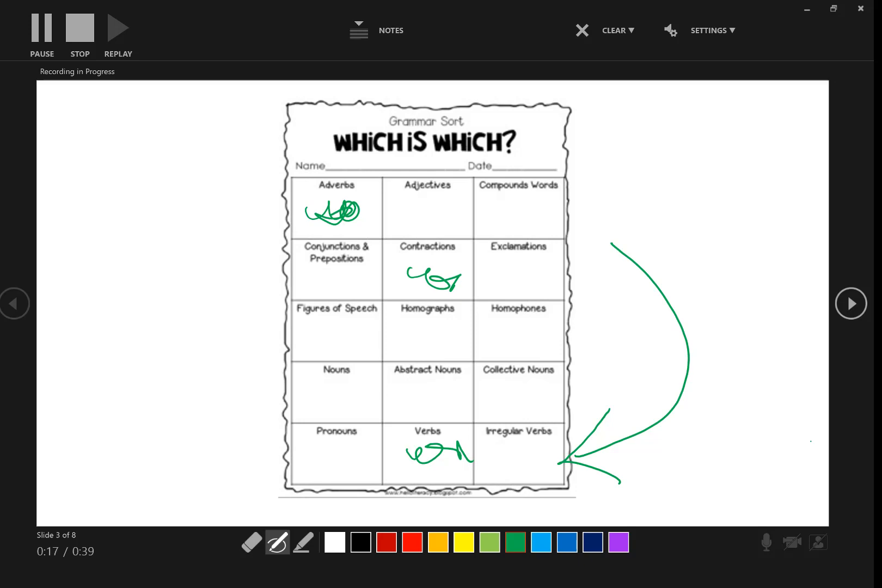
# Advance to the empty slide 4 and handwrite the word "Blank" in green ink.
pyautogui.press('Right')
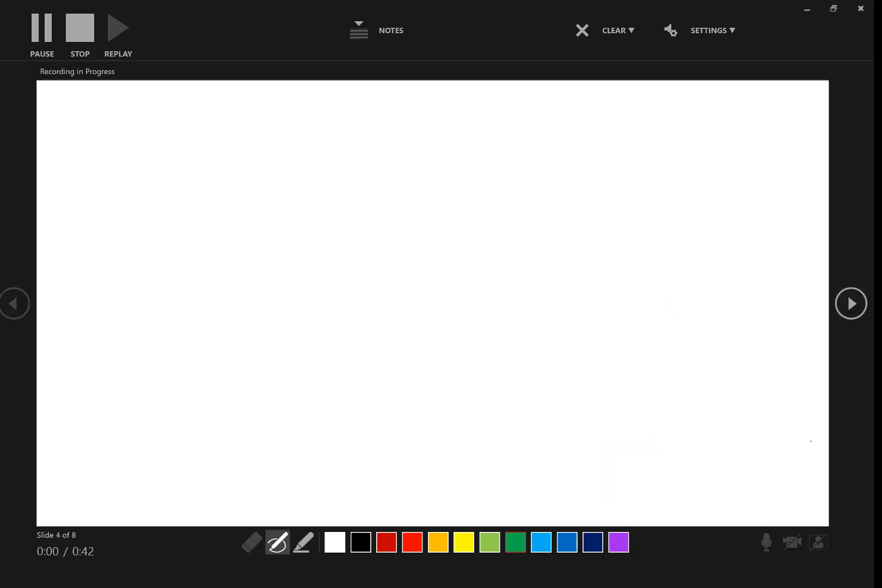
pyautogui.moveTo(206, 264); pyautogui.dragTo(231, 327)
pyautogui.moveTo(193, 260)
pyautogui.mouseDown()
pyautogui.moveTo(247, 228)
pyautogui.moveTo(230, 325)
pyautogui.mouseUp()
pyautogui.moveTo(268, 214); pyautogui.dragTo(306, 292)
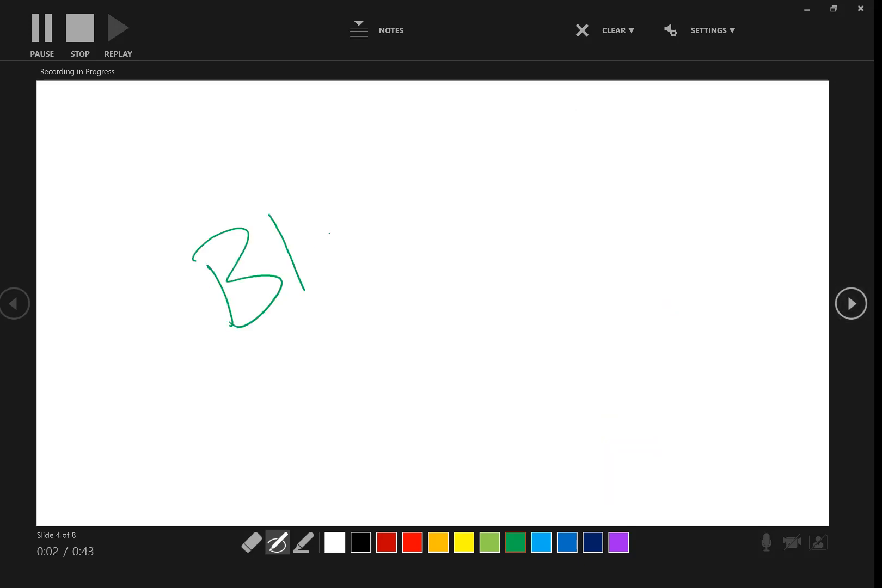
pyautogui.moveTo(331, 229); pyautogui.dragTo(356, 268)
pyautogui.moveTo(370, 218); pyautogui.dragTo(392, 242)
pyautogui.moveTo(374, 173); pyautogui.dragTo(391, 245)
pyautogui.moveTo(409, 156)
pyautogui.mouseDown()
pyautogui.moveTo(421, 223)
pyautogui.moveTo(467, 192)
pyautogui.mouseUp()
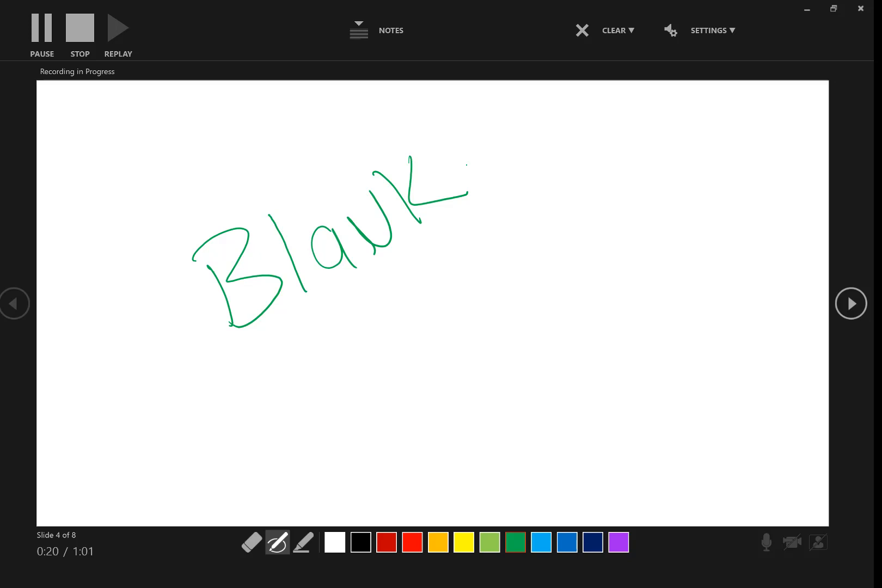
# On the Addition Worksheet slide, write the answers 4, 8, 8, 7, 9, 10 under the first row and draw a wavy arrow beside it.
pyautogui.press('Right')
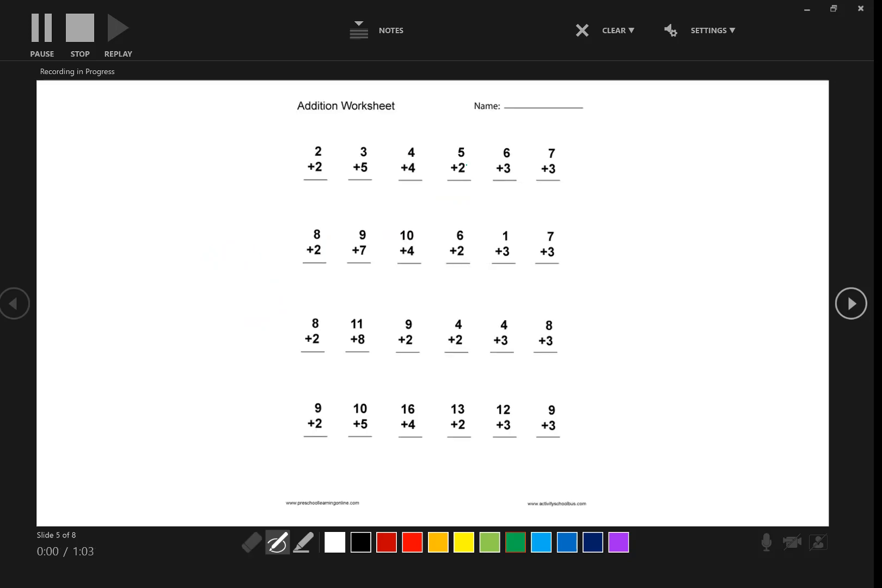
pyautogui.moveTo(311, 178); pyautogui.dragTo(318, 221)
pyautogui.moveTo(370, 193)
pyautogui.mouseDown()
pyautogui.moveTo(421, 185)
pyautogui.moveTo(466, 221)
pyautogui.mouseUp()
pyautogui.moveTo(520, 185); pyautogui.dragTo(509, 218)
pyautogui.moveTo(551, 184)
pyautogui.mouseDown()
pyautogui.moveTo(542, 212)
pyautogui.moveTo(552, 206)
pyautogui.mouseUp()
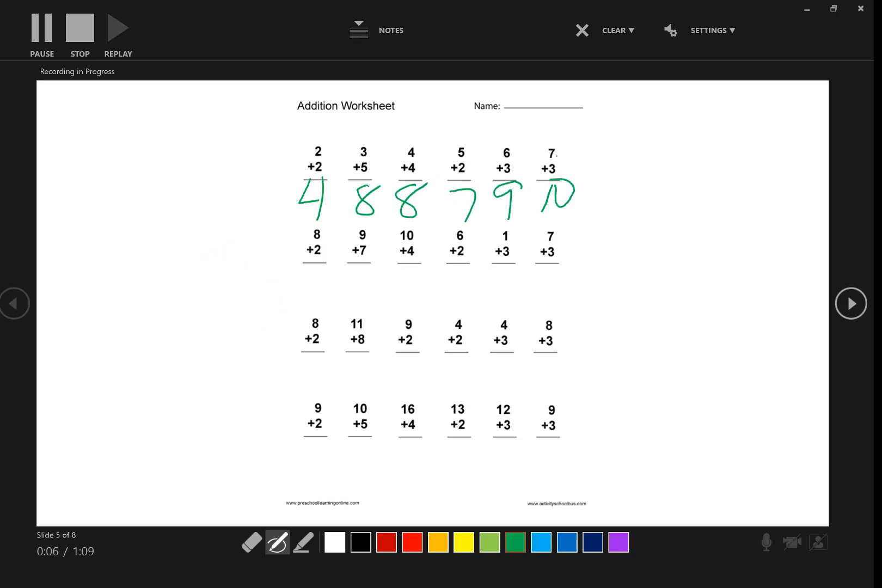
pyautogui.moveTo(632, 282)
pyautogui.mouseDown()
pyautogui.moveTo(651, 258)
pyautogui.moveTo(812, 294)
pyautogui.moveTo(779, 341)
pyautogui.mouseUp()
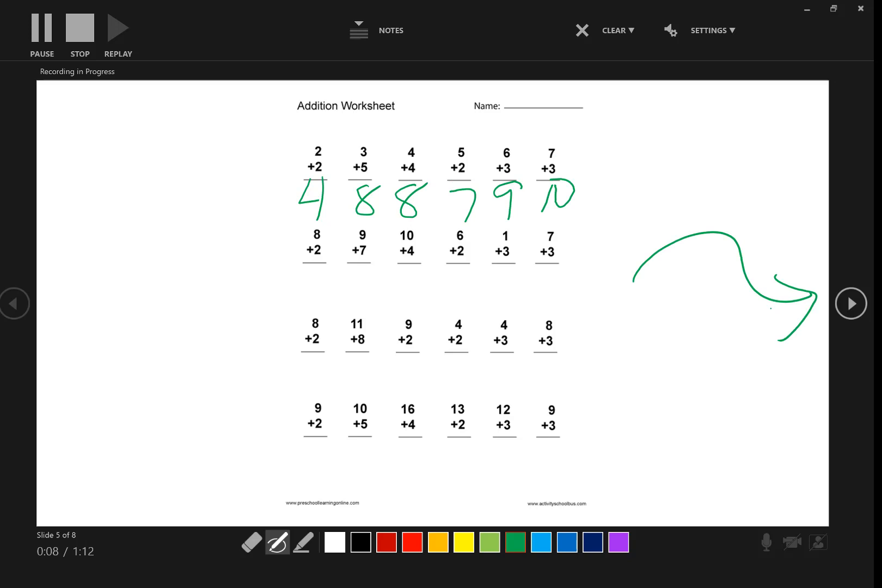
# On the skeleton slide, circle the Skull and Backbone labels with arrows to their bones, and draw arrows to the wrist and arm.
pyautogui.press('Right')
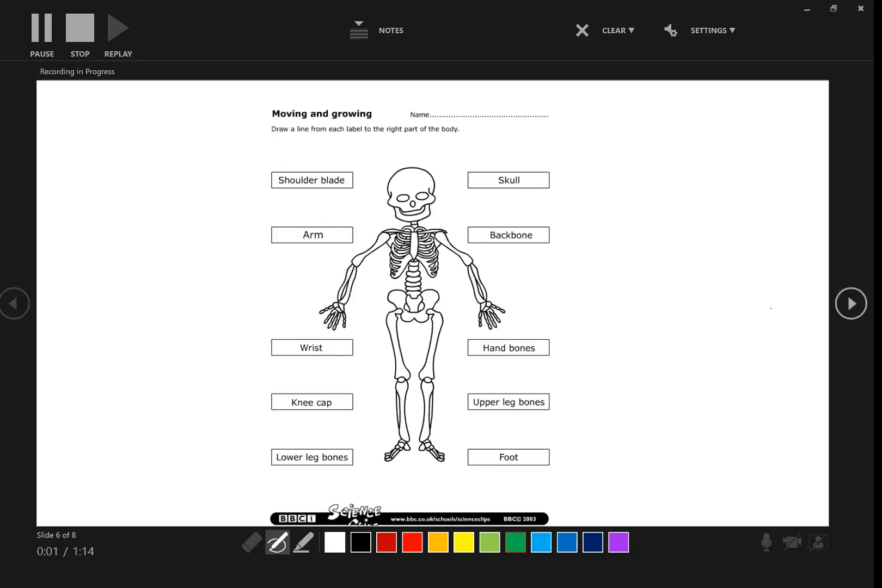
pyautogui.moveTo(522, 159)
pyautogui.mouseDown()
pyautogui.moveTo(547, 175)
pyautogui.moveTo(522, 162)
pyautogui.mouseUp()
pyautogui.moveTo(480, 180); pyautogui.dragTo(427, 178)
pyautogui.moveTo(427, 179)
pyautogui.mouseDown()
pyautogui.moveTo(439, 156)
pyautogui.moveTo(451, 189)
pyautogui.mouseUp()
pyautogui.moveTo(539, 209)
pyautogui.mouseDown()
pyautogui.moveTo(460, 240)
pyautogui.moveTo(534, 215)
pyautogui.mouseUp()
pyautogui.moveTo(466, 229); pyautogui.dragTo(417, 245)
pyautogui.moveTo(427, 223); pyautogui.dragTo(417, 245)
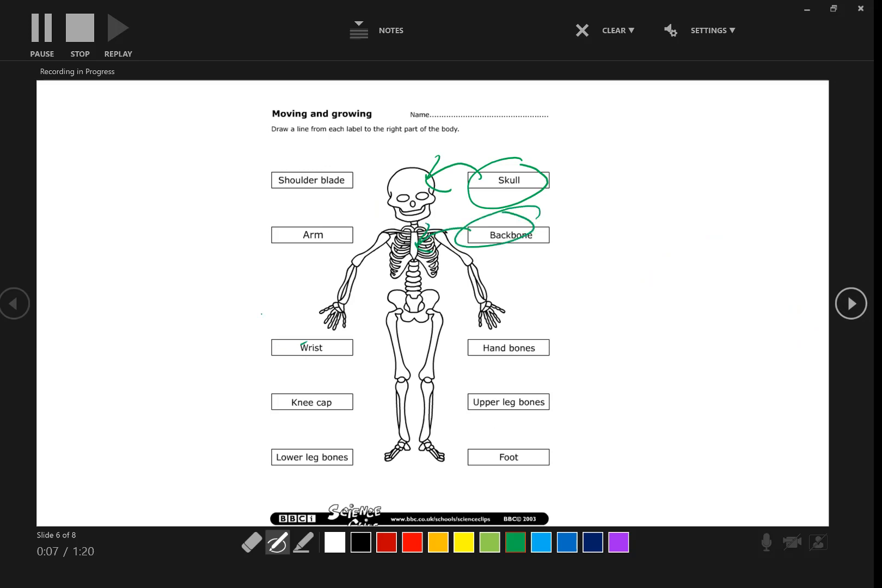
pyautogui.moveTo(302, 344)
pyautogui.mouseDown()
pyautogui.moveTo(329, 301)
pyautogui.moveTo(302, 320)
pyautogui.mouseUp()
pyautogui.moveTo(325, 253)
pyautogui.mouseDown()
pyautogui.moveTo(342, 267)
pyautogui.moveTo(327, 273)
pyautogui.mouseUp()
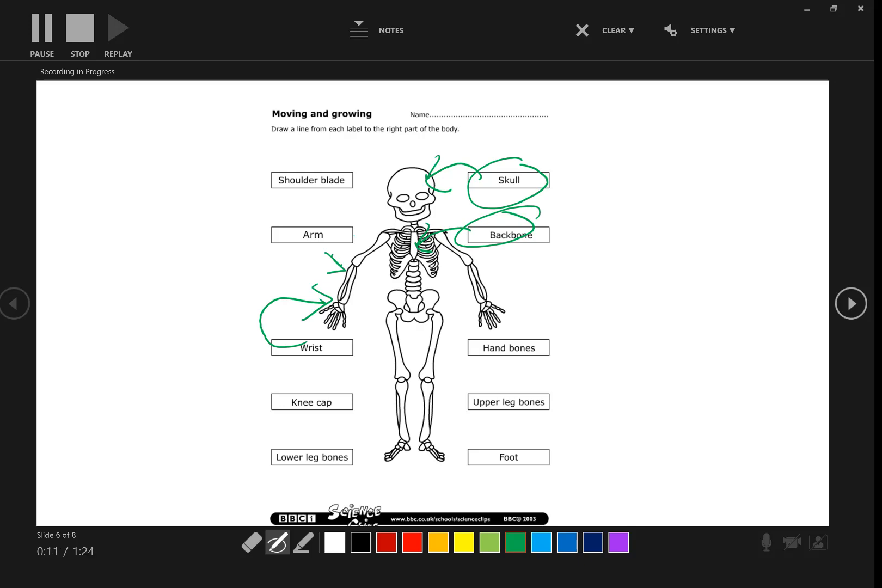
# Mark Texas in ink on the United States map slide and stop the recording.
pyautogui.press('Right')
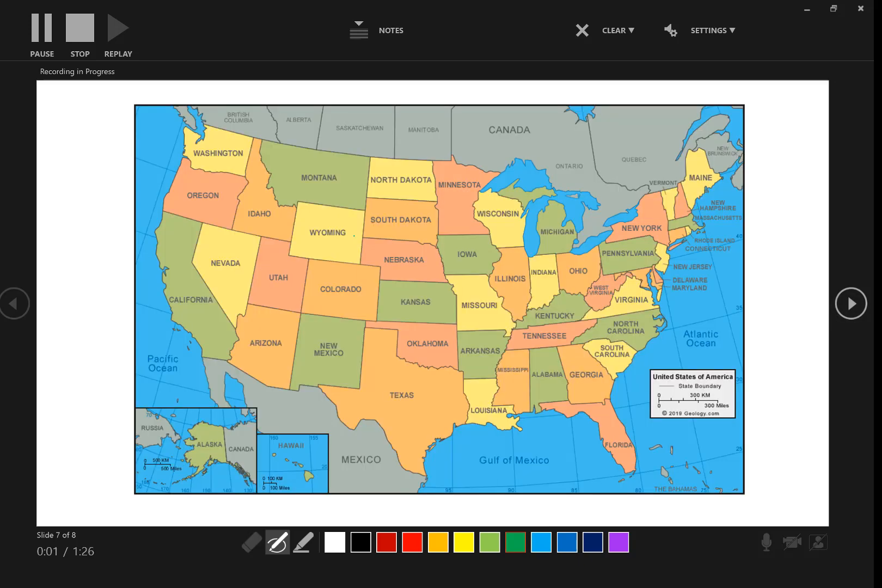
pyautogui.moveTo(405, 373)
pyautogui.mouseDown()
pyautogui.moveTo(355, 406)
pyautogui.moveTo(400, 372)
pyautogui.mouseUp()
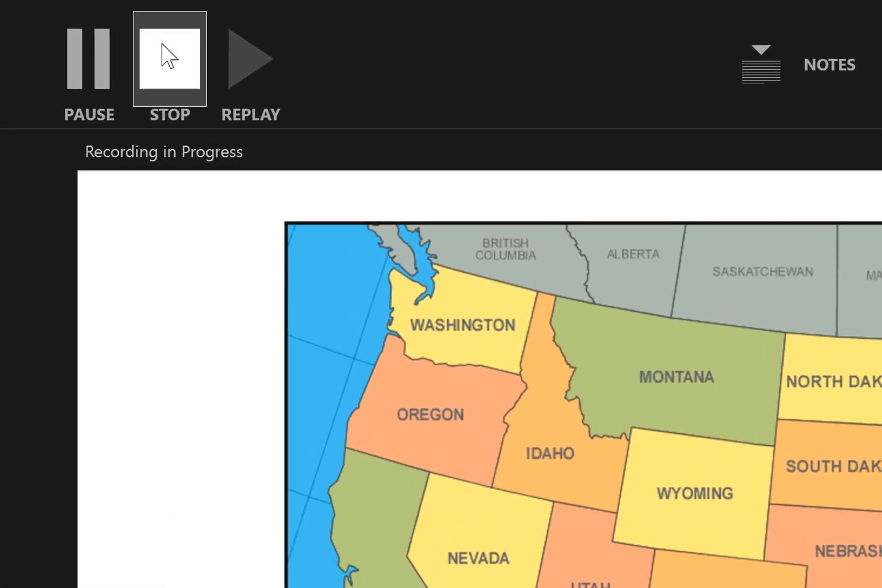
pyautogui.click(169, 64)
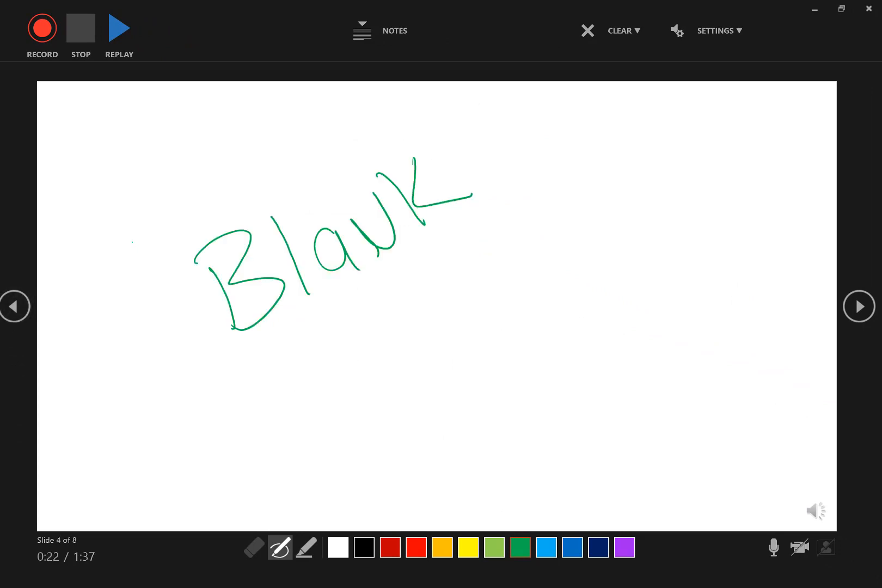
# Return to slide 1 and replay the recorded narration from there.
pyautogui.click(14, 306)
pyautogui.click(14, 306)
pyautogui.click(15, 306)
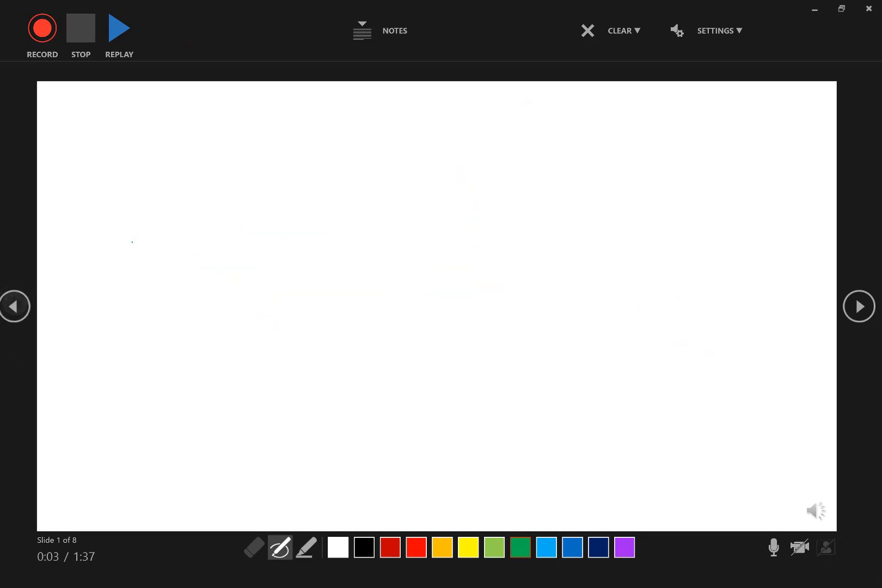
pyautogui.click(119, 28)
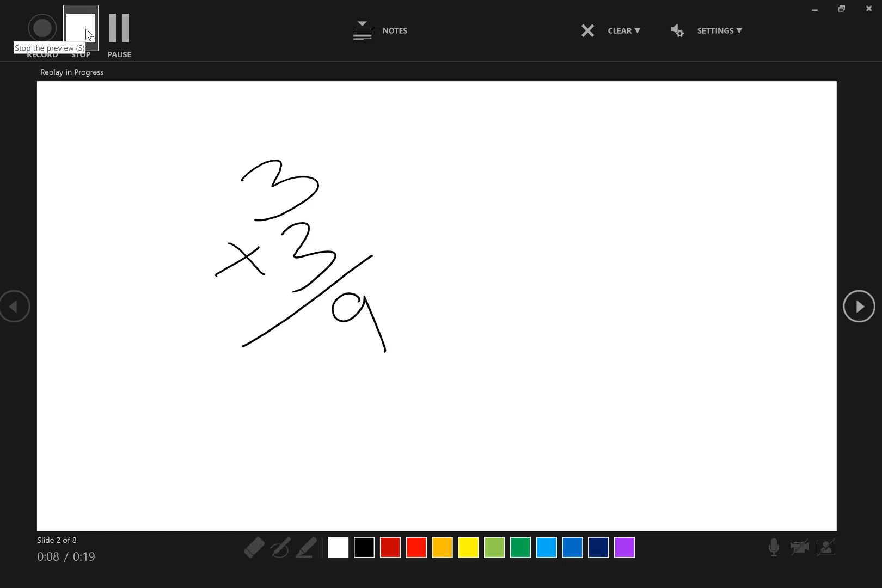
# Raise the system volume to 44 during the replay and stop the preview on slide 2.
pyautogui.press('XF86AudioRaiseVolume')
pyautogui.press('XF86AudioRaiseVolume')
pyautogui.press('XF86AudioRaiseVolume')
pyautogui.press('XF86AudioRaiseVolume')
pyautogui.press('XF86AudioRaiseVolume')
pyautogui.press('XF86AudioRaiseVolume')
pyautogui.press('XF86AudioRaiseVolume')
pyautogui.press('XF86AudioRaiseVolume')
pyautogui.press('XF86AudioRaiseVolume')
pyautogui.press('XF86AudioRaiseVolume')
pyautogui.press('XF86AudioRaiseVolume')
pyautogui.press('XF86AudioRaiseVolume')
pyautogui.press('XF86AudioRaiseVolume')
pyautogui.press('XF86AudioRaiseVolume')
pyautogui.press('XF86AudioRaiseVolume')
pyautogui.press('XF86AudioRaiseVolume')
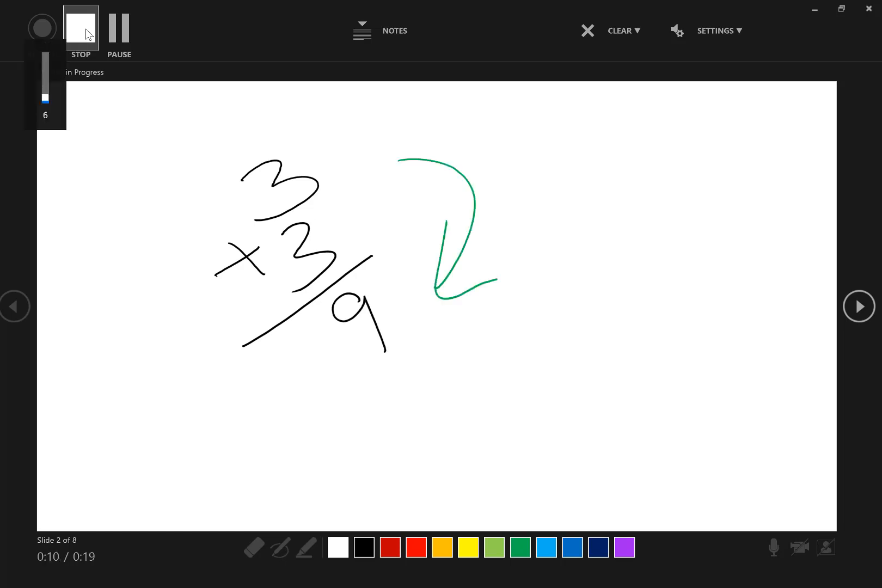
pyautogui.press('XF86AudioRaiseVolume')
pyautogui.press('XF86AudioRaiseVolume')
pyautogui.press('XF86AudioRaiseVolume')
pyautogui.press('XF86AudioRaiseVolume')
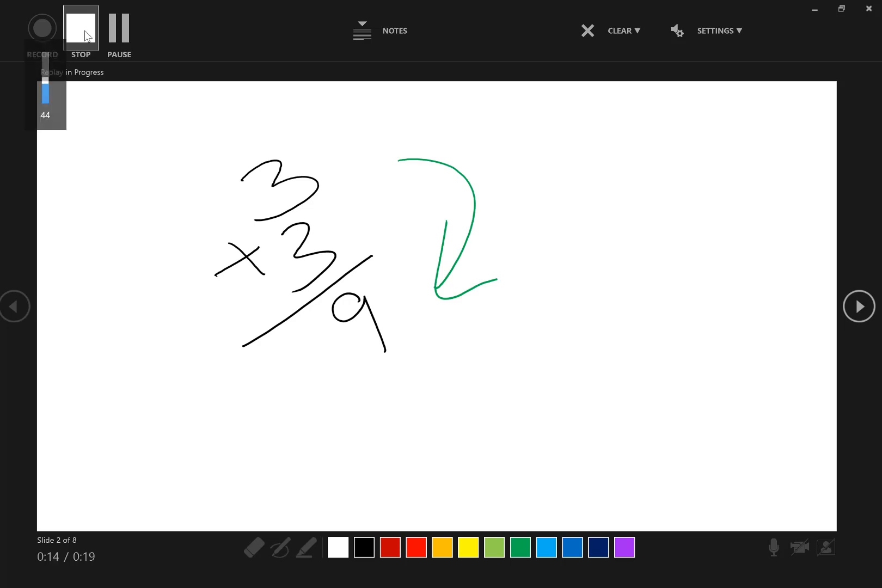
pyautogui.click(89, 35)
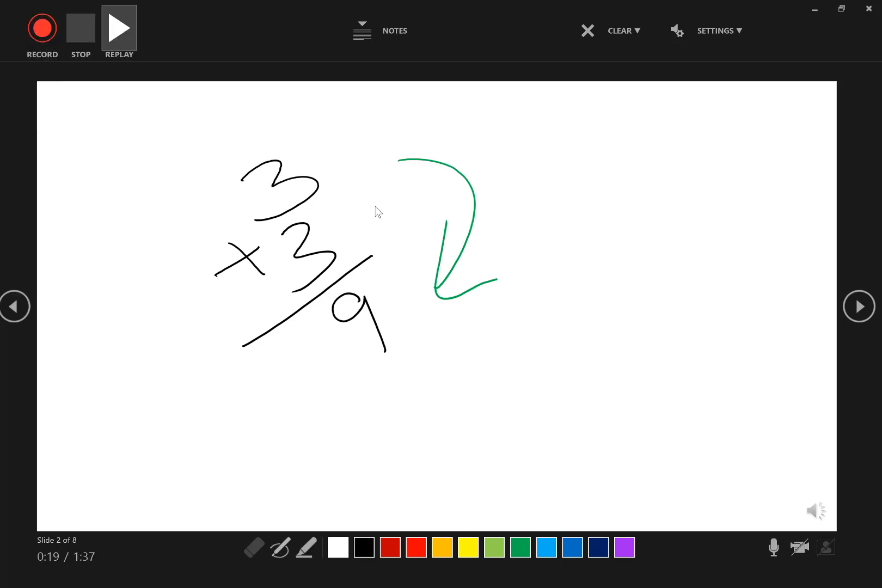
# Replay the recording on the Addition Worksheet slide and close the recording window.
pyautogui.press('Right')
pyautogui.press('Right')
pyautogui.press('Right')
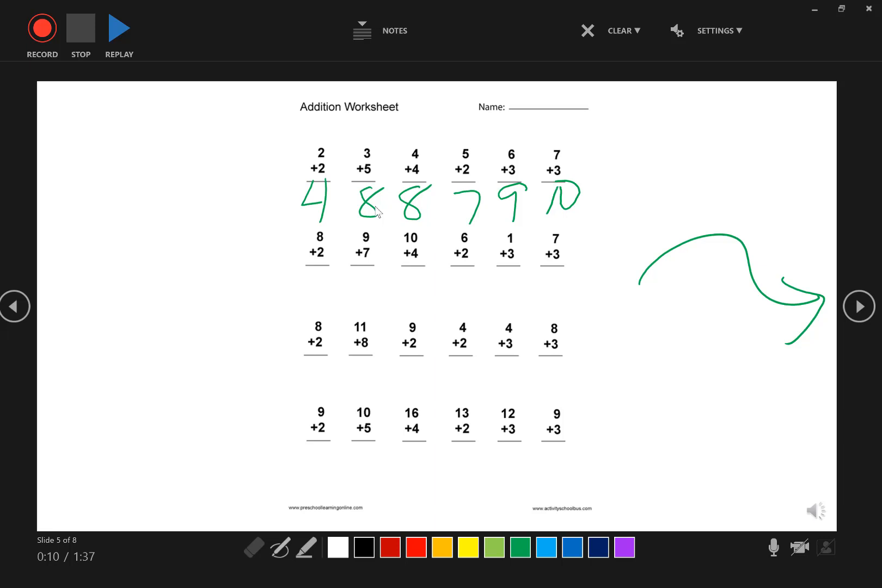
pyautogui.press('v')
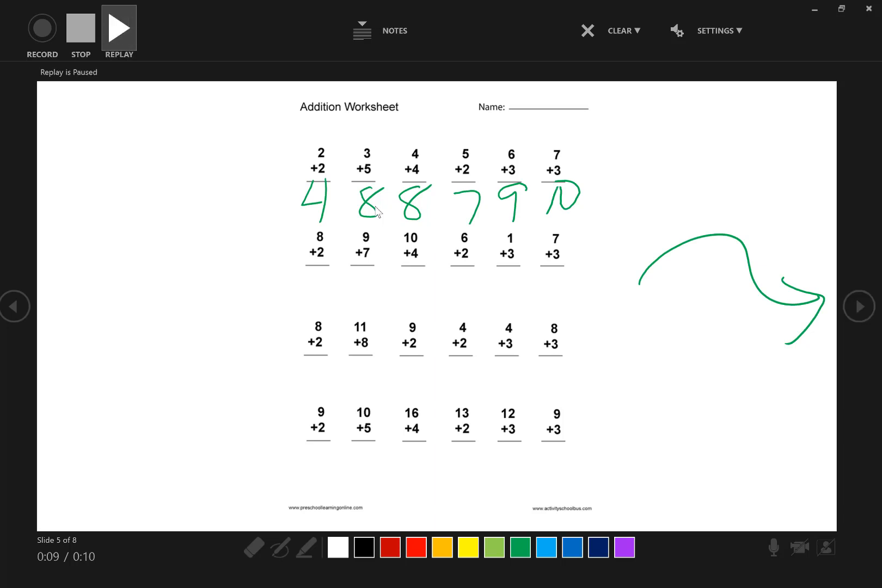
pyautogui.click(869, 10)
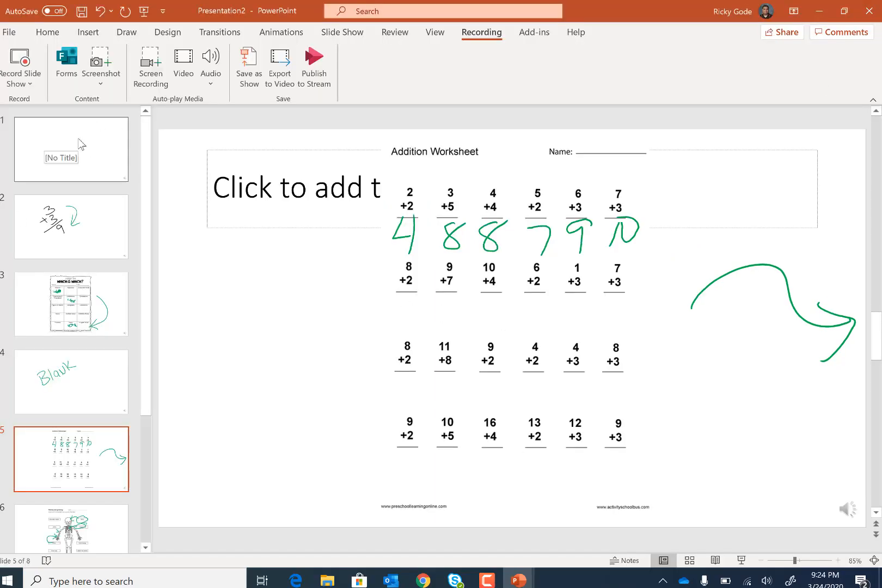
# Go through slides 1 and 2 in the editor, play the audio narration on slide 2 and pause it.
pyautogui.click(112, 162)
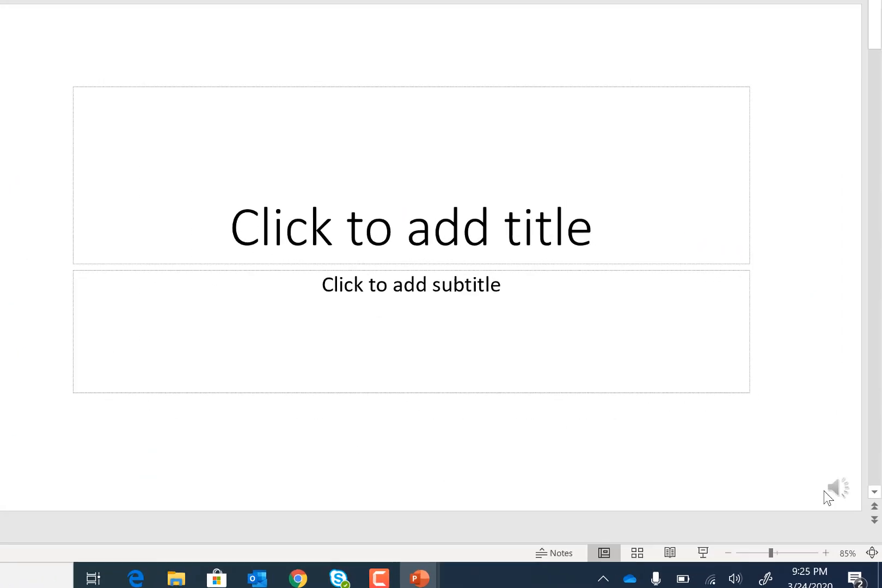
pyautogui.moveTo(854, 512)
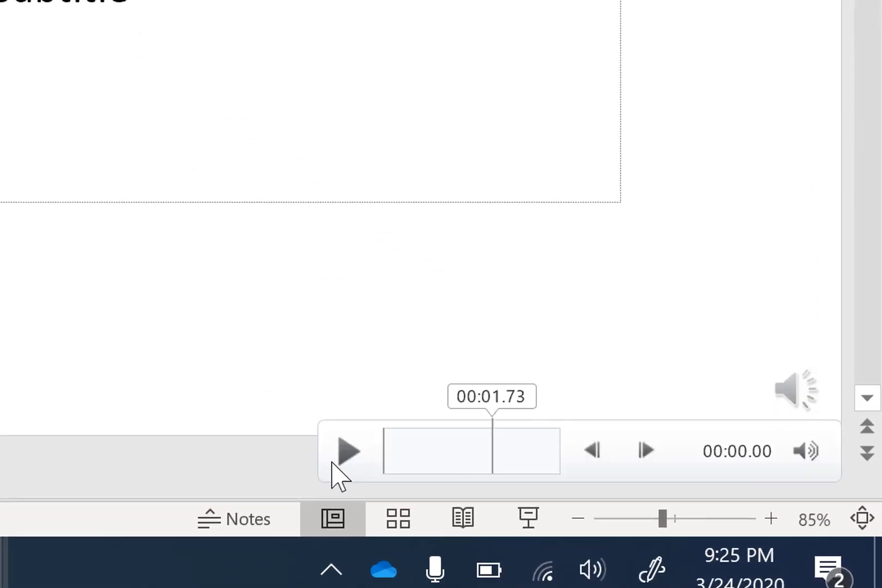
pyautogui.click(1, 218)
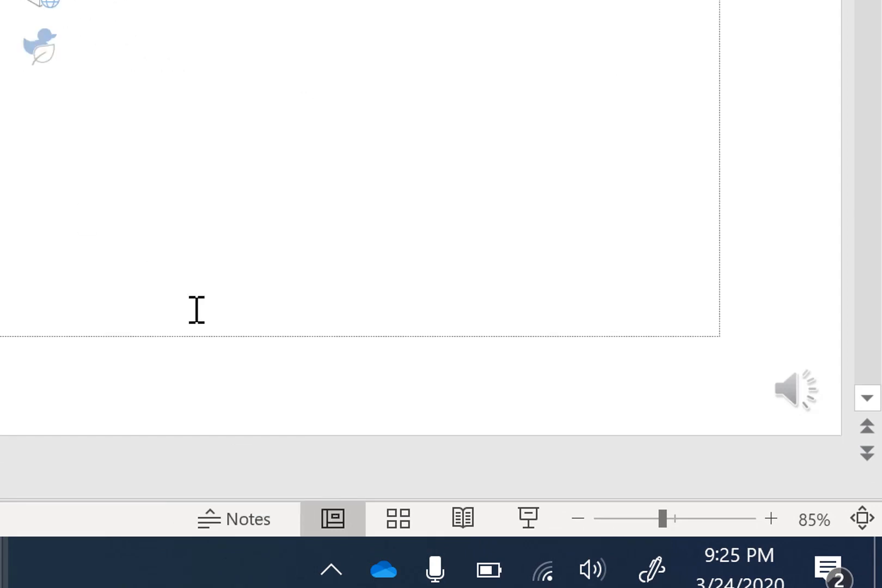
pyautogui.moveTo(787, 395)
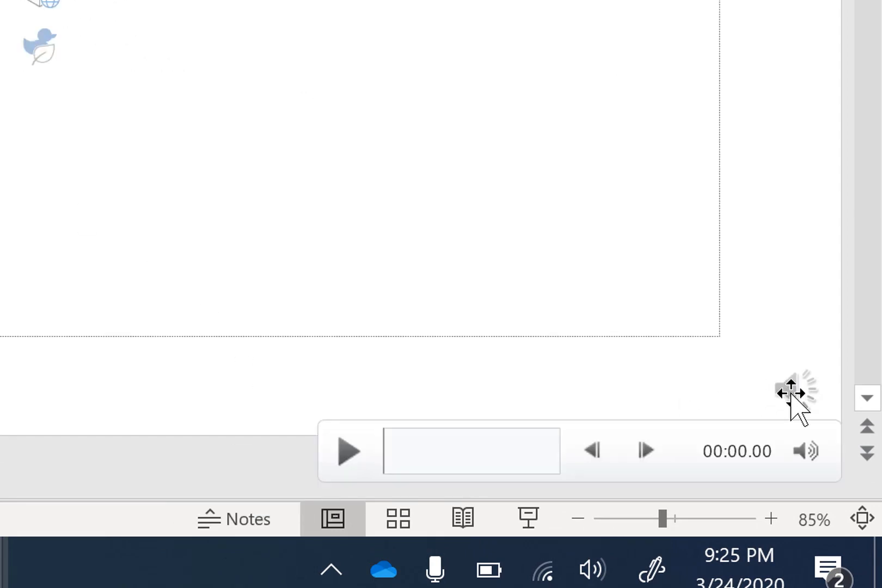
pyautogui.click(348, 453)
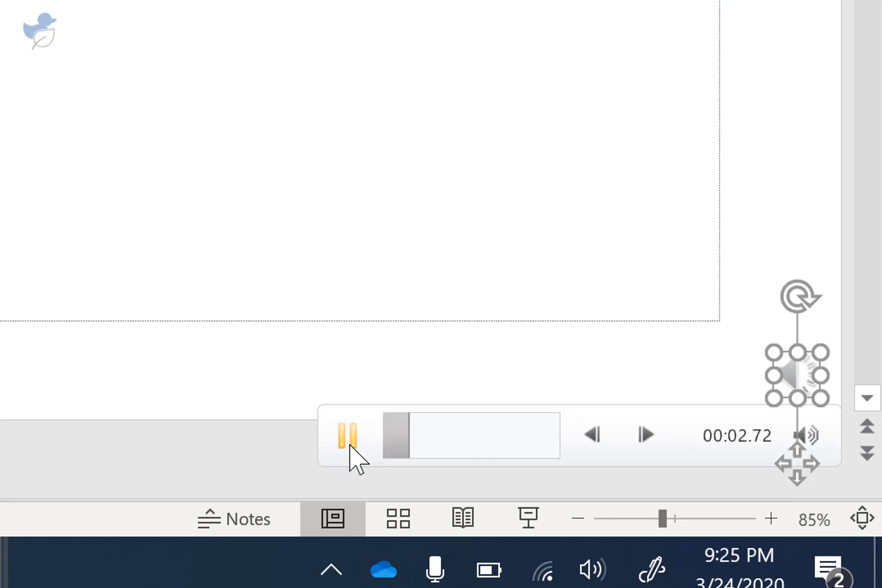
pyautogui.click(348, 439)
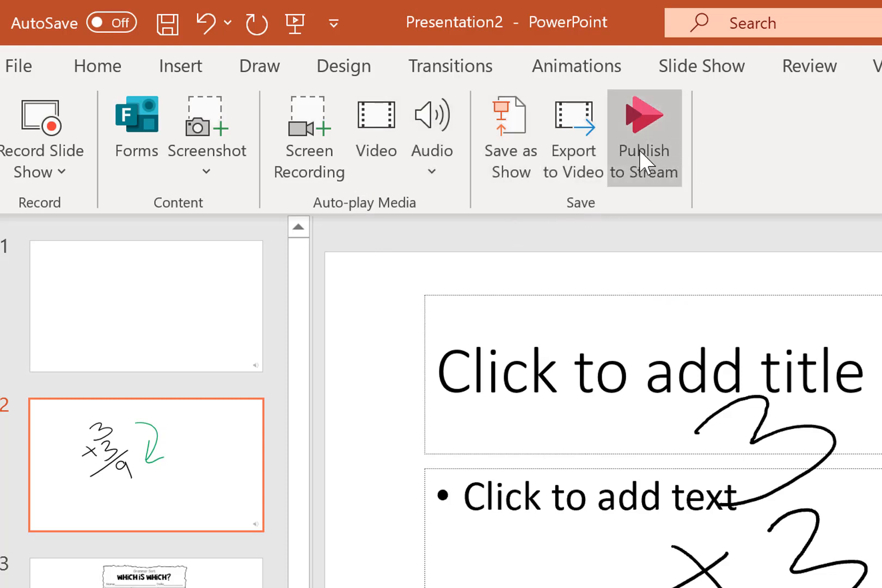
# Start exporting the presentation as a Full HD (1080p) video with recorded timings and narrations, and cancel at the save dialog.
pyautogui.click(590, 153)
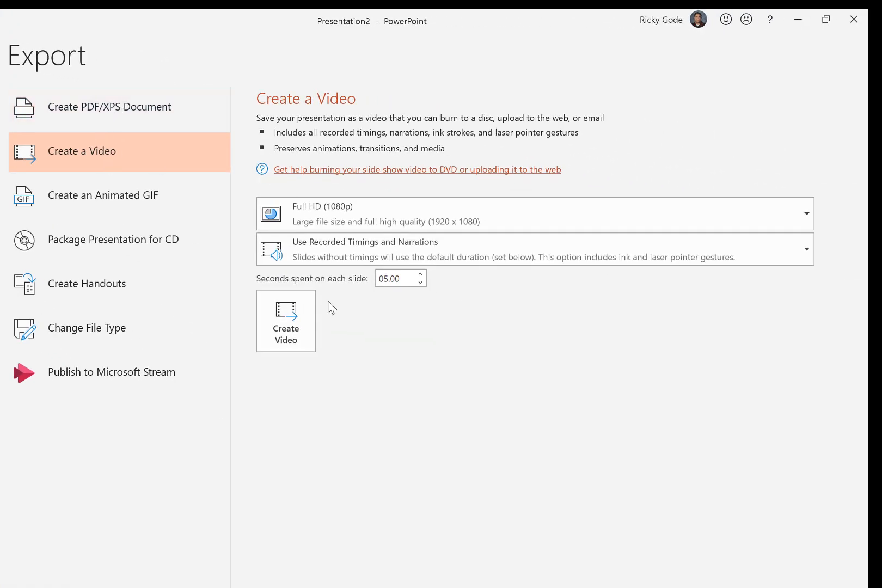
pyautogui.click(288, 315)
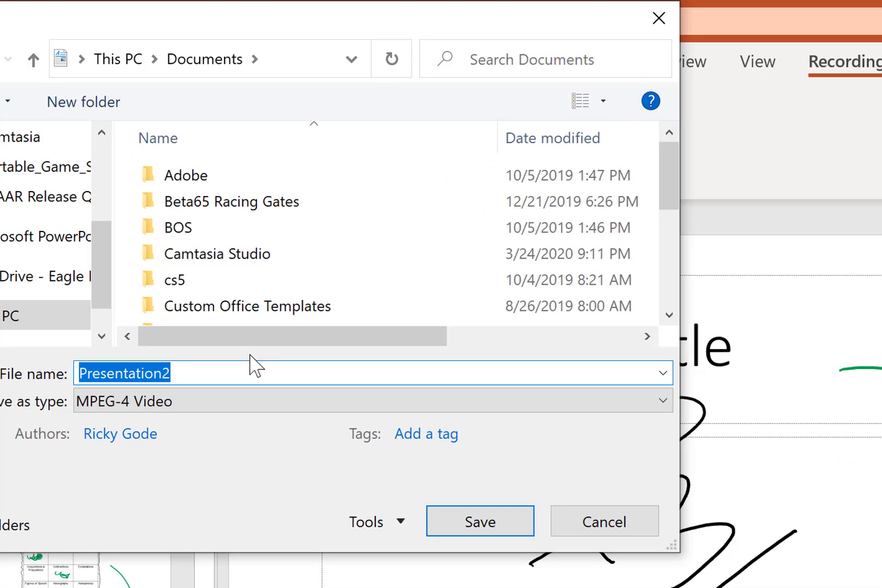
pyautogui.click(640, 522)
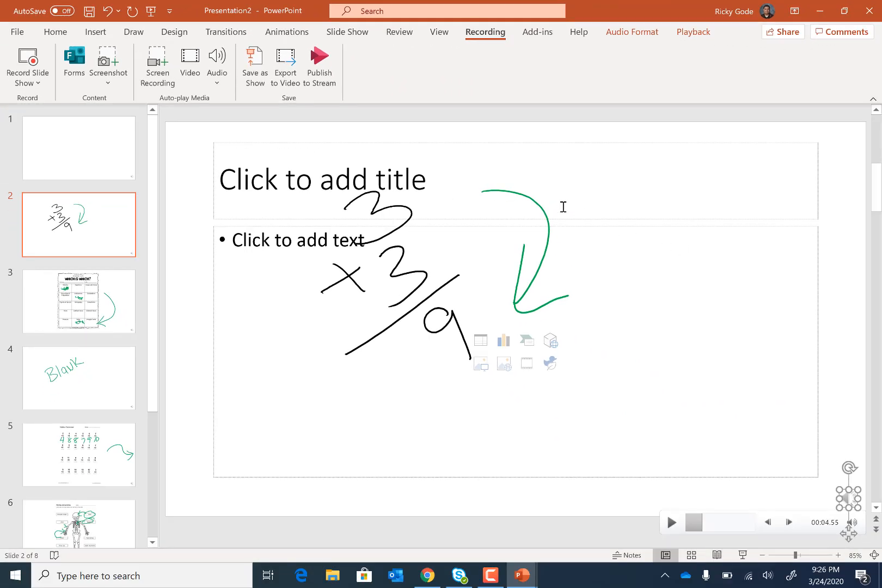
# Start a screen recording of a selected area covering most of the screen, with audio and the pointer included.
pyautogui.click(158, 66)
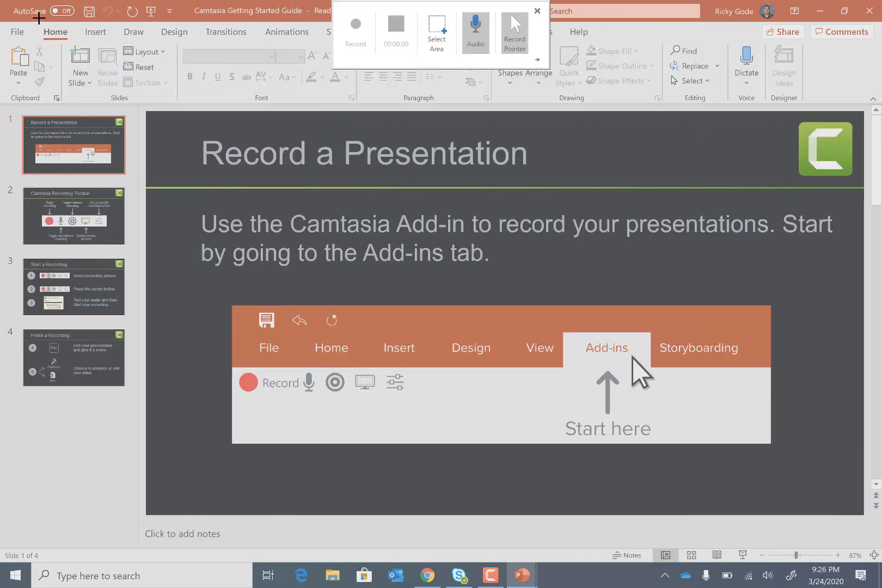
pyautogui.moveTo(11, 5); pyautogui.dragTo(676, 496)
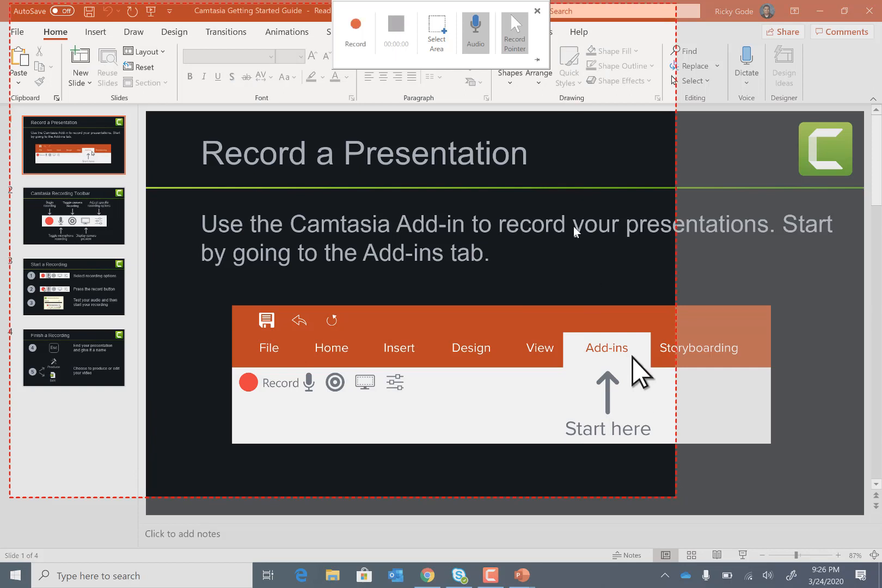
pyautogui.click(356, 28)
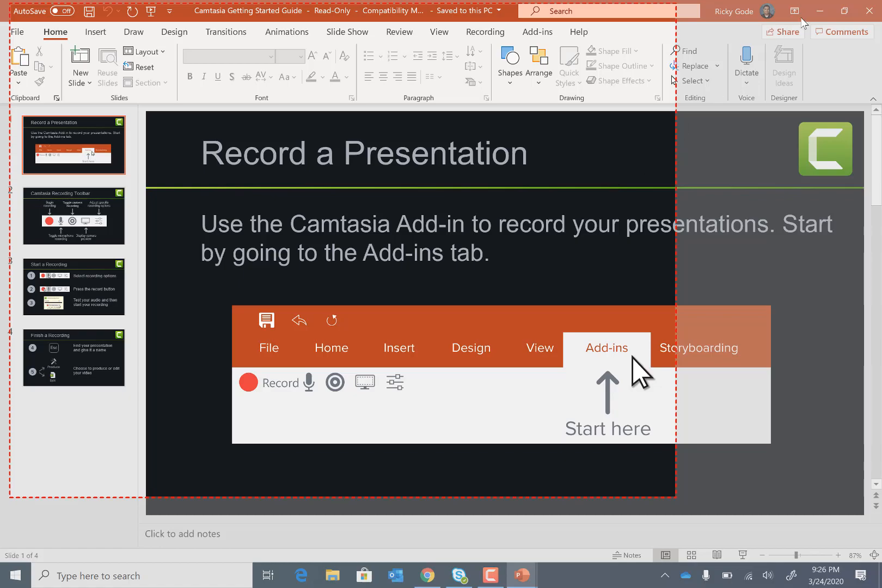
# Minimize the presentation, switch to Chrome and log in to Canvas with the prefilled credentials while recording.
pyautogui.click(822, 12)
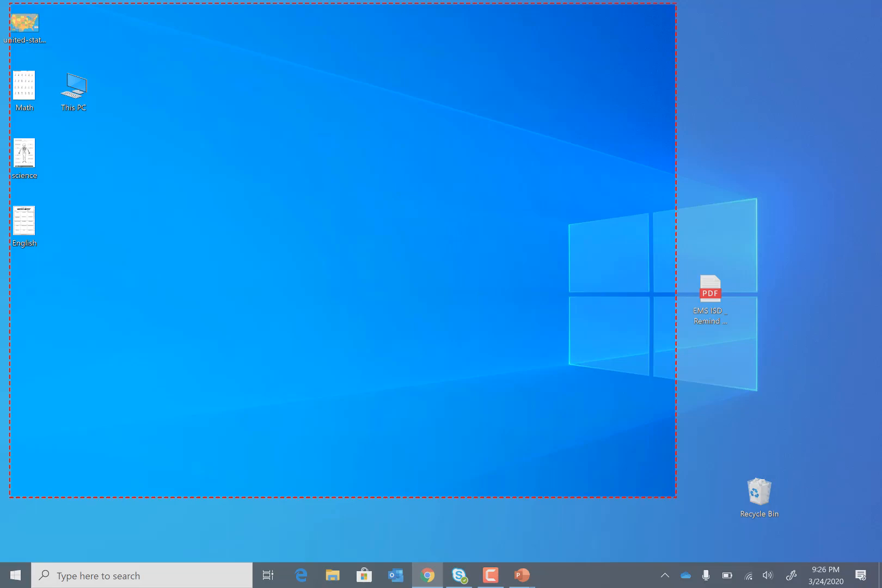
pyautogui.click(434, 580)
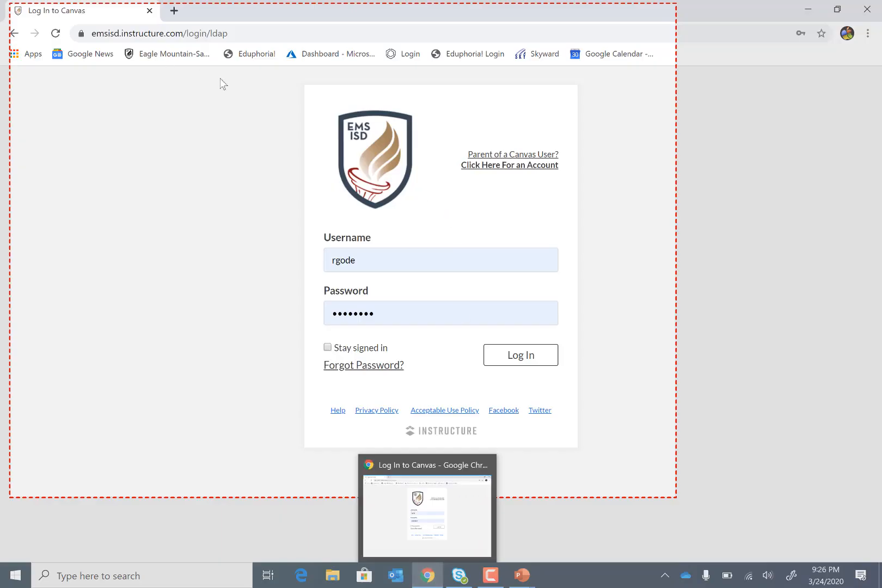
pyautogui.click(526, 361)
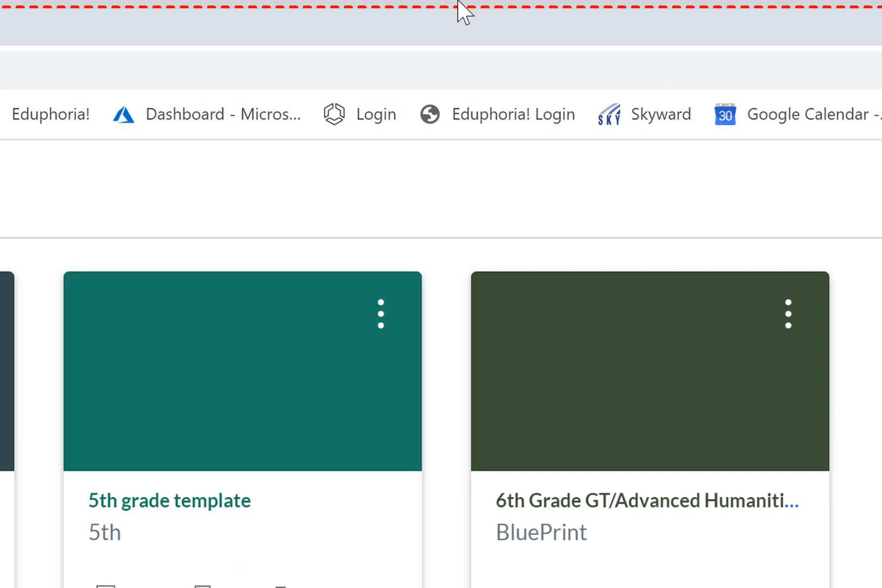
pyautogui.moveTo(459, 6)
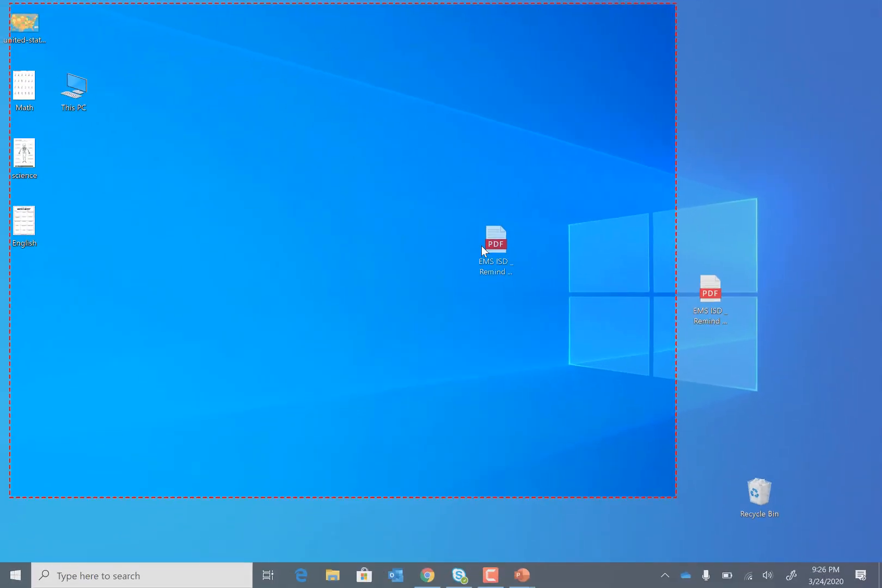
# Move the EMS ISD Remind Teacher Guide PDF into the recorded area, show its pages, and stop the screen recording.
pyautogui.moveTo(482, 251); pyautogui.dragTo(509, 232)
pyautogui.doubleClick(524, 223)
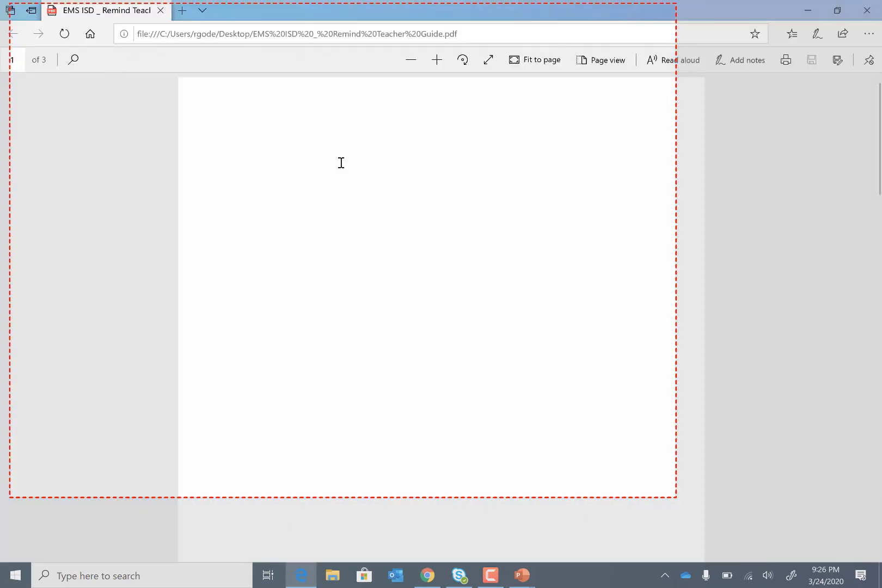
pyautogui.scroll(-8, 349, 173)
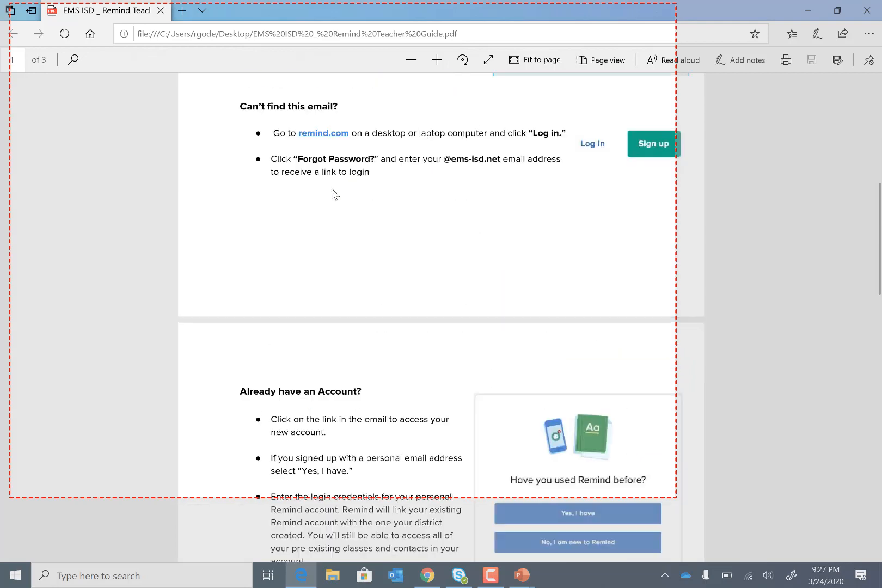
pyautogui.scroll(5, 331, 193)
pyautogui.scroll(2, 329, 188)
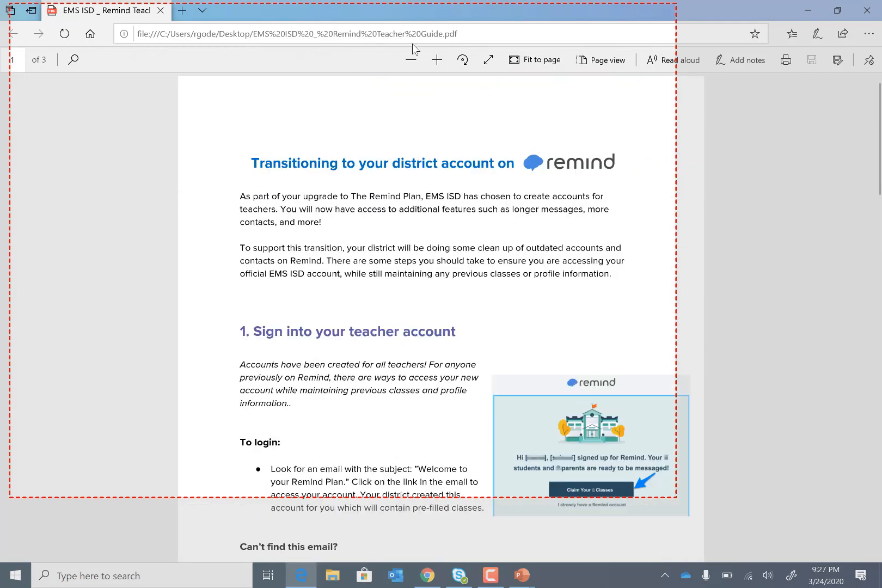
pyautogui.moveTo(423, 5)
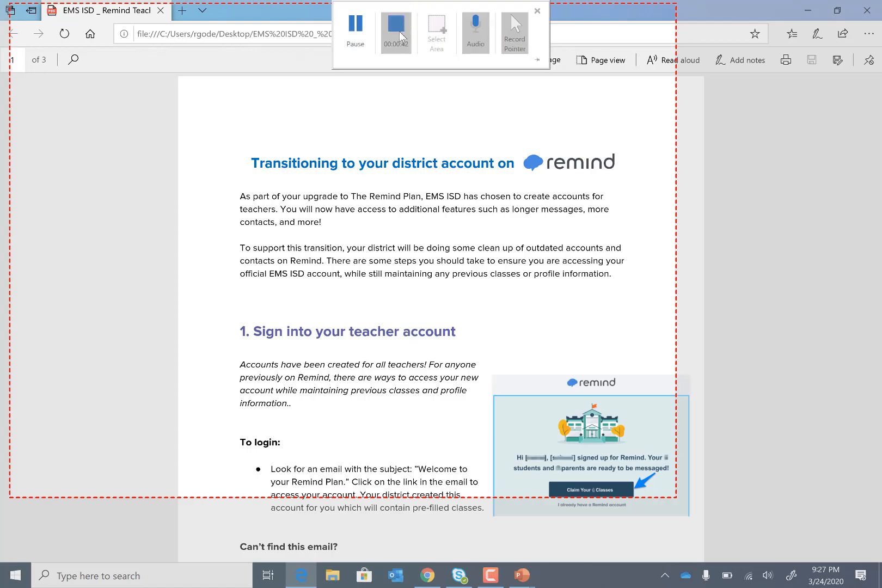
pyautogui.click(401, 35)
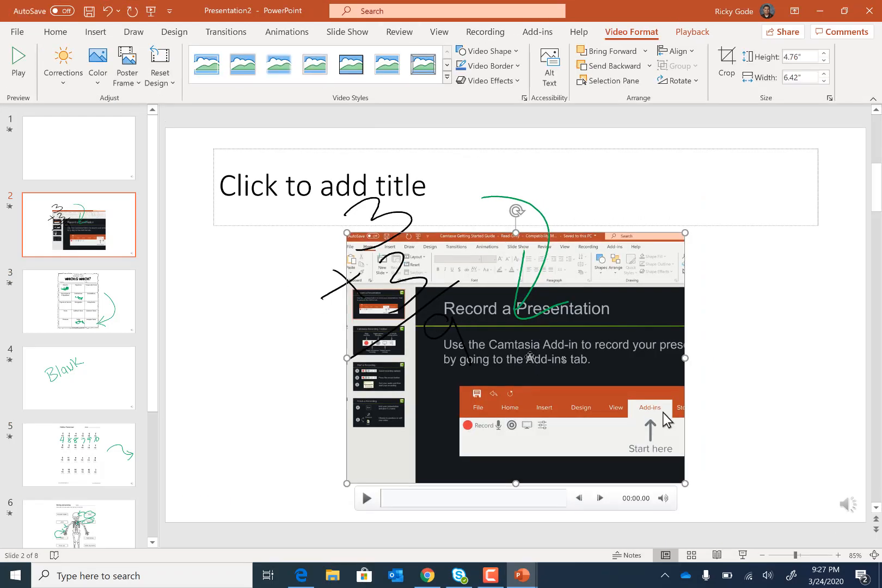
# Delete the handwritten ink from slide 2 and place the inserted screen recording near the middle of the slide.
pyautogui.moveTo(531, 362); pyautogui.dragTo(629, 362)
pyautogui.click(545, 224)
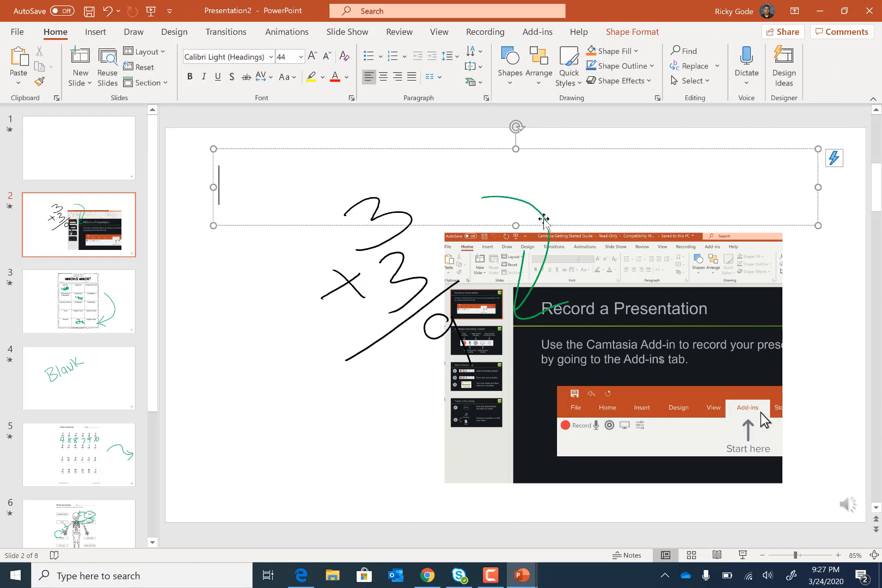
pyautogui.click(542, 218)
pyautogui.press('Delete')
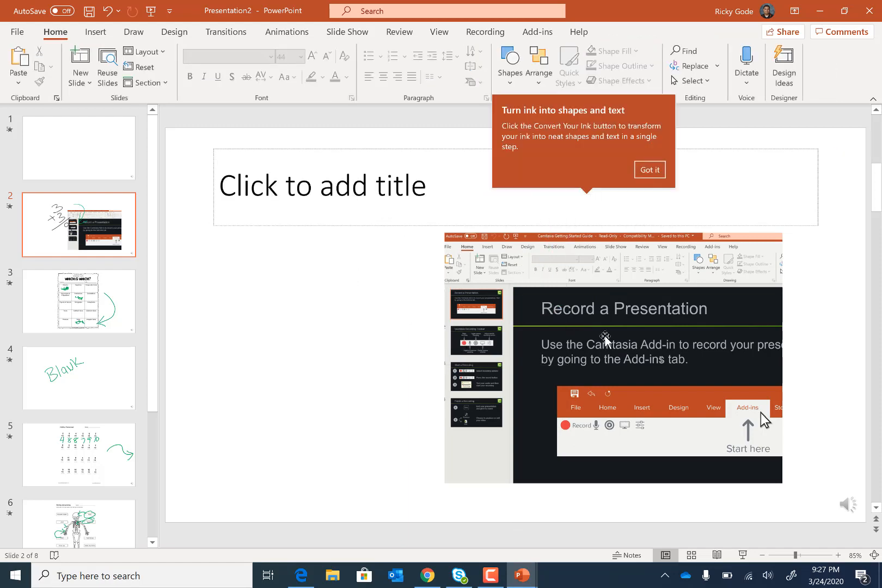
pyautogui.moveTo(601, 341)
pyautogui.mouseDown()
pyautogui.moveTo(458, 330)
pyautogui.moveTo(479, 300)
pyautogui.mouseUp()
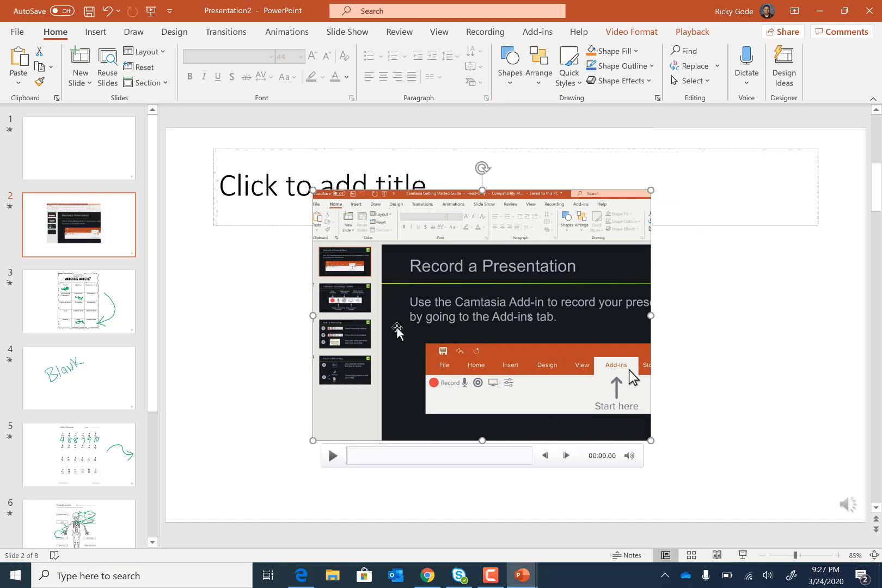
# Play the inserted screen recording on slide 2 and pause it after about 10 seconds.
pyautogui.click(331, 456)
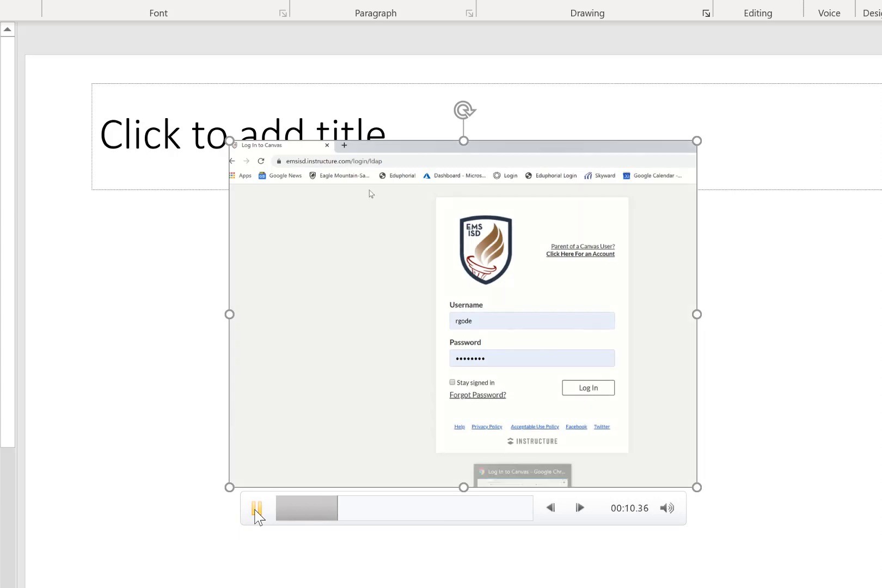
pyautogui.click(257, 515)
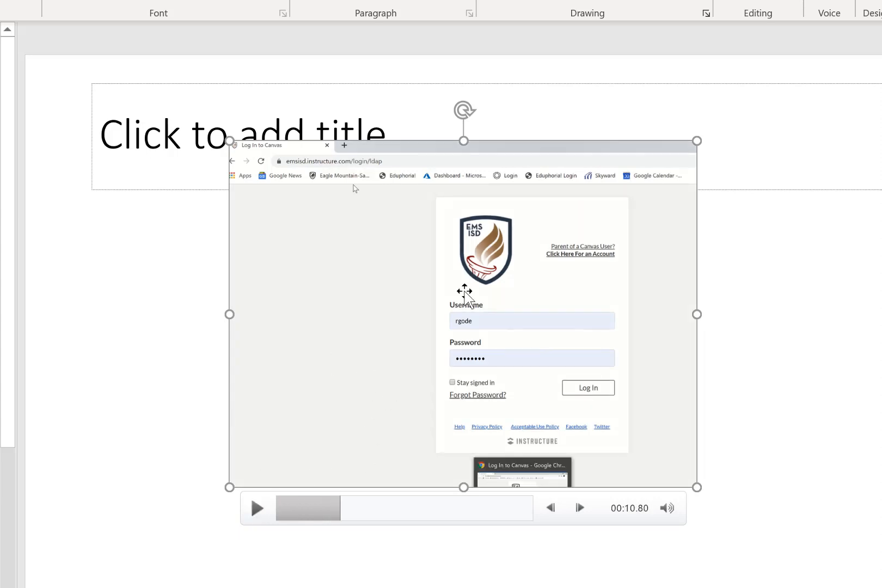
# Start saving the screen recording on slide 2 as a separate media file.
pyautogui.rightClick(464, 291)
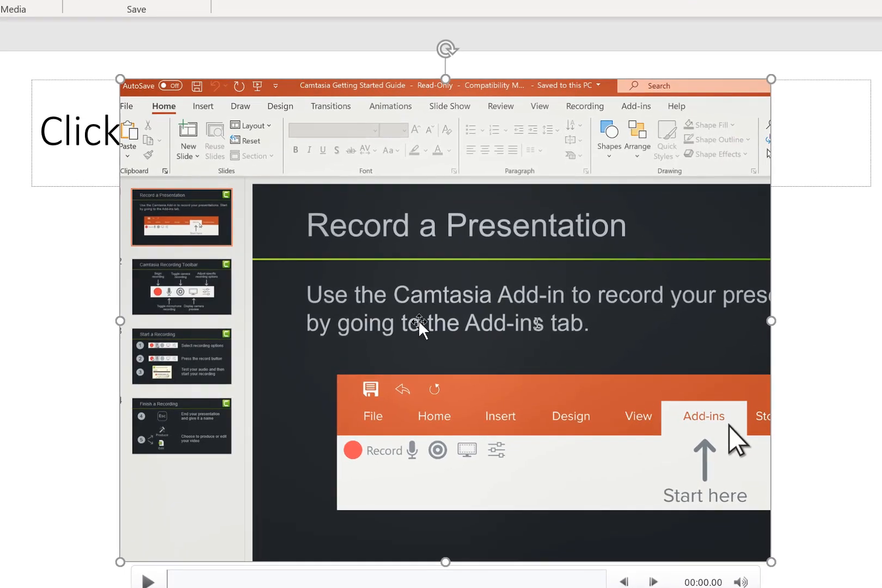
pyautogui.rightClick(426, 359)
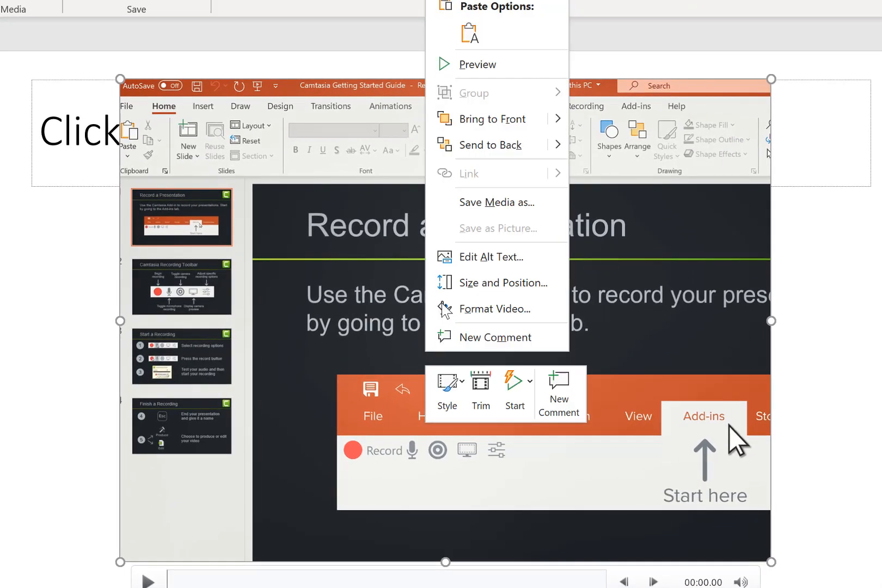
pyautogui.click(501, 207)
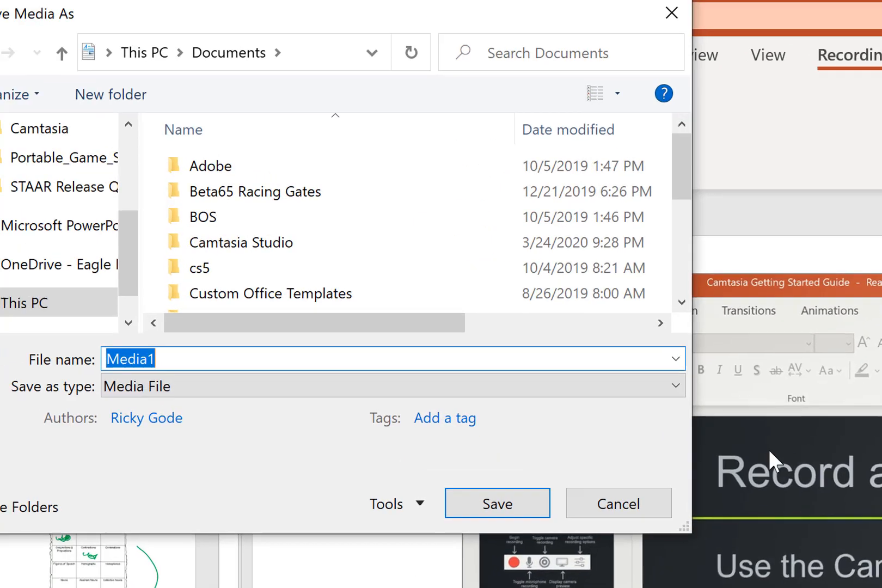